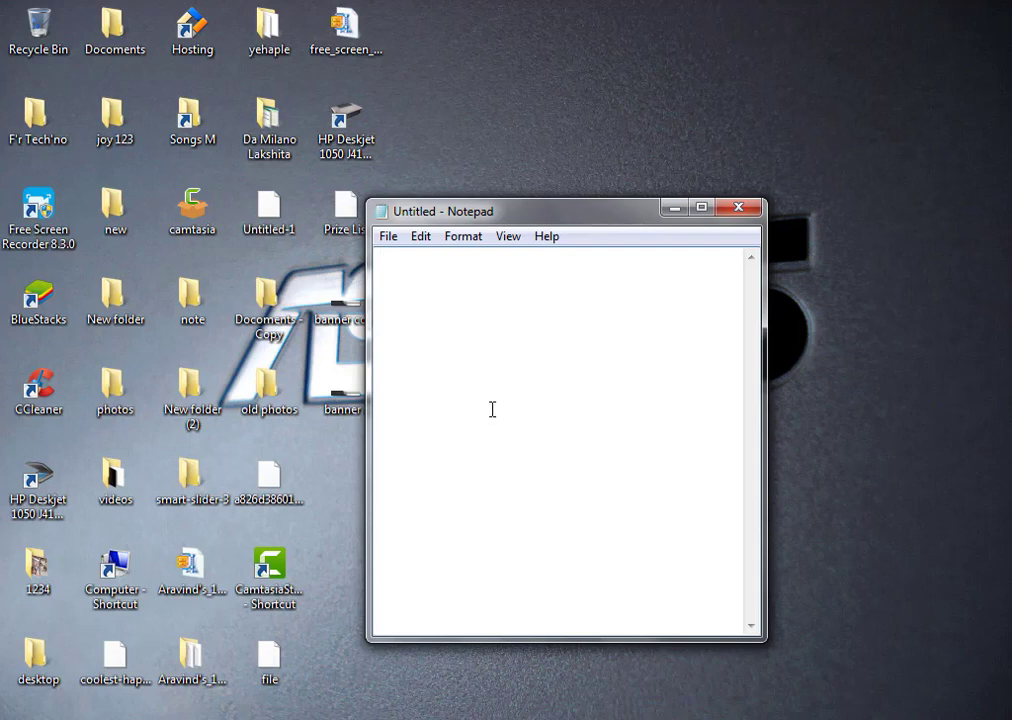
Paste the copied text-to-speech VBScript code into the empty note and save it as textspeak.vbs in the "what is in bible" folder
{"action": "right_click", "coordinate": [519, 340]}
{"action": "left_click", "coordinate": [566, 425]}
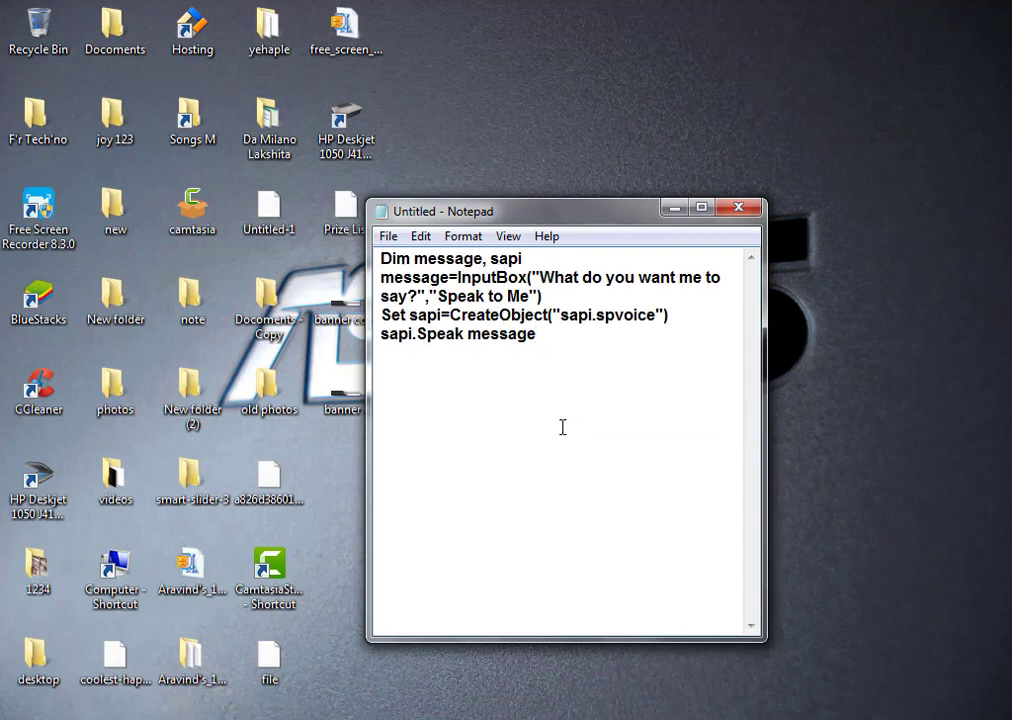
{"action": "left_click", "coordinate": [388, 236]}
{"action": "left_click", "coordinate": [580, 368]}
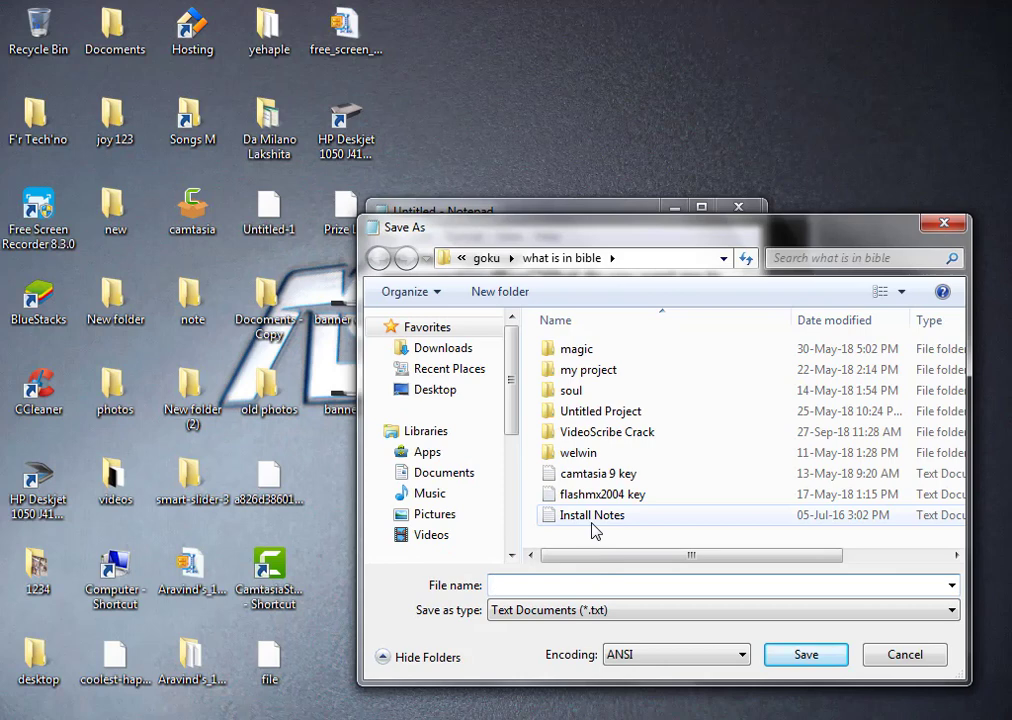
{"action": "type", "text": "textspeak"}
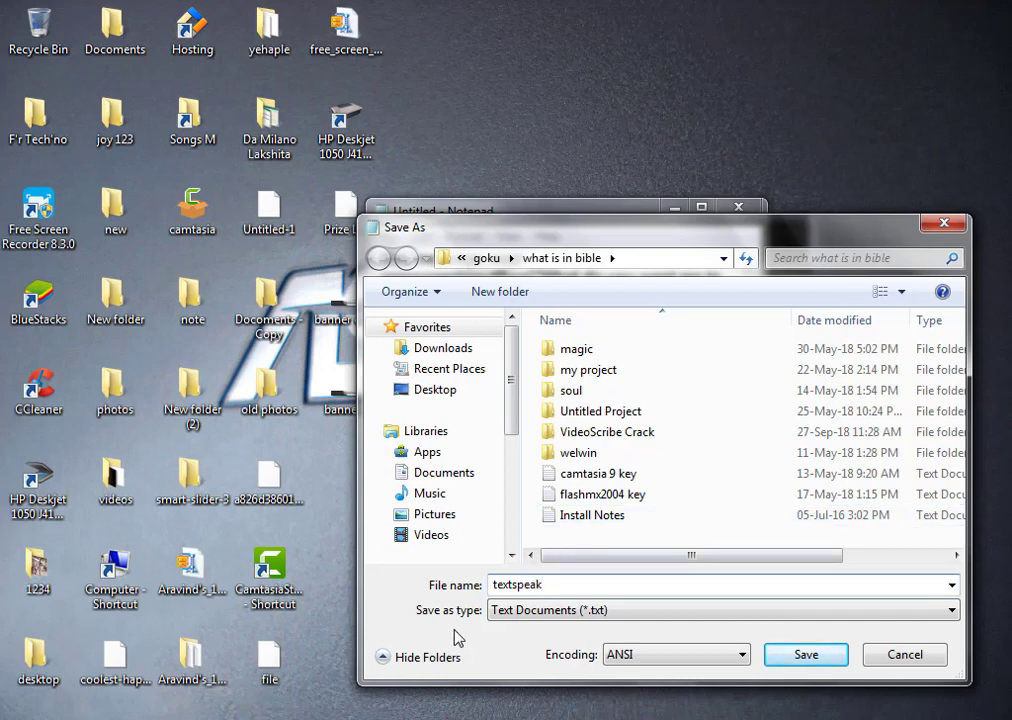
{"action": "key", "text": "ctrl+a"}
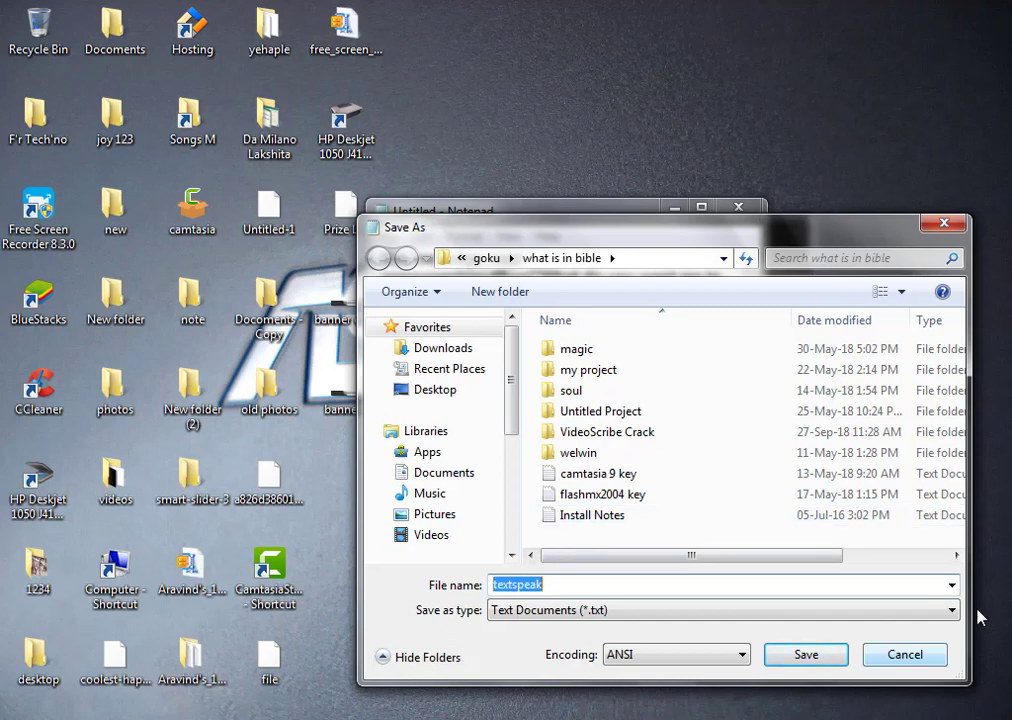
{"action": "left_click", "coordinate": [862, 585]}
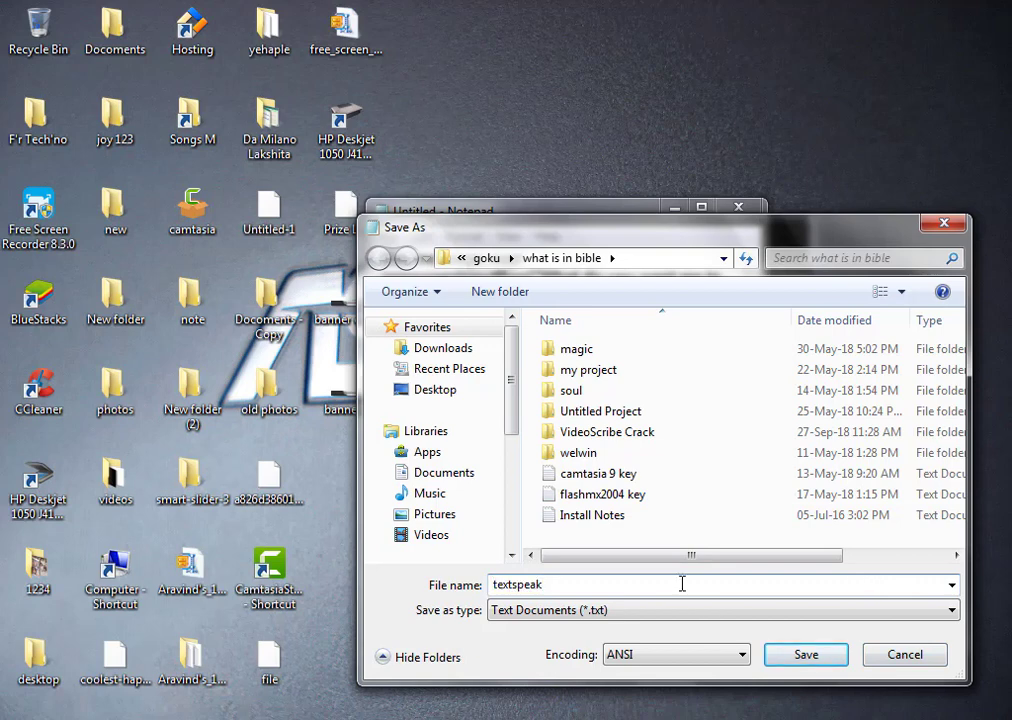
{"action": "type", "text": ".vbs"}
{"action": "left_click", "coordinate": [834, 657]}
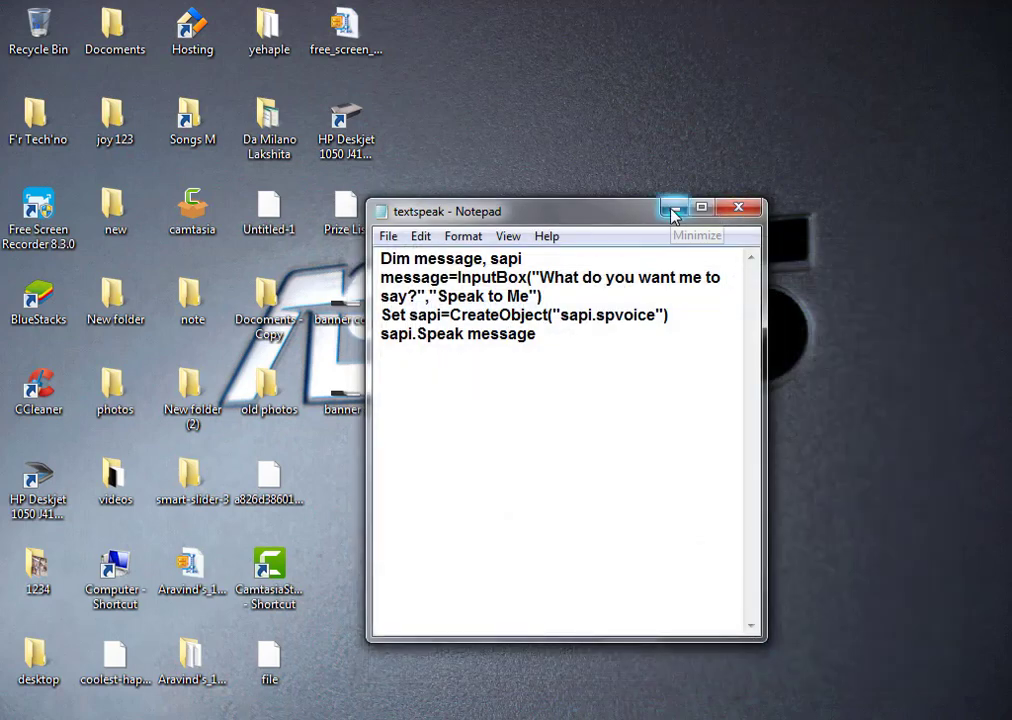
{"action": "left_click", "coordinate": [388, 236]}
{"action": "left_click", "coordinate": [447, 329]}
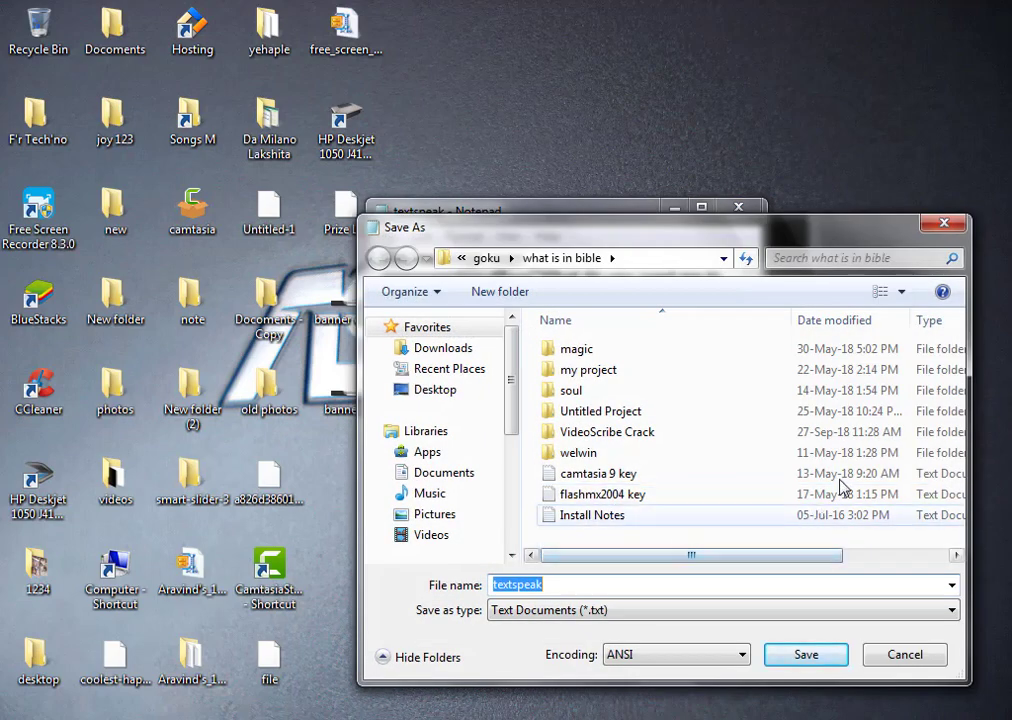
{"action": "left_click", "coordinate": [944, 222]}
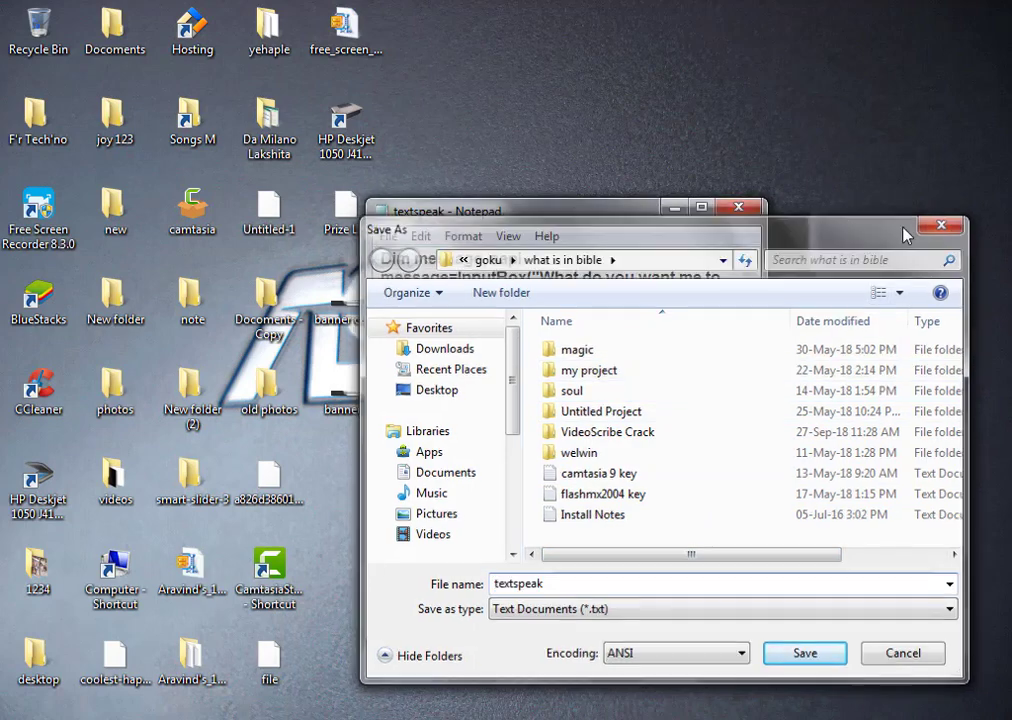
Close the script's editor window and open the "what is in bible" folder inside F'r Tech'no > goku
{"action": "left_click", "coordinate": [748, 212]}
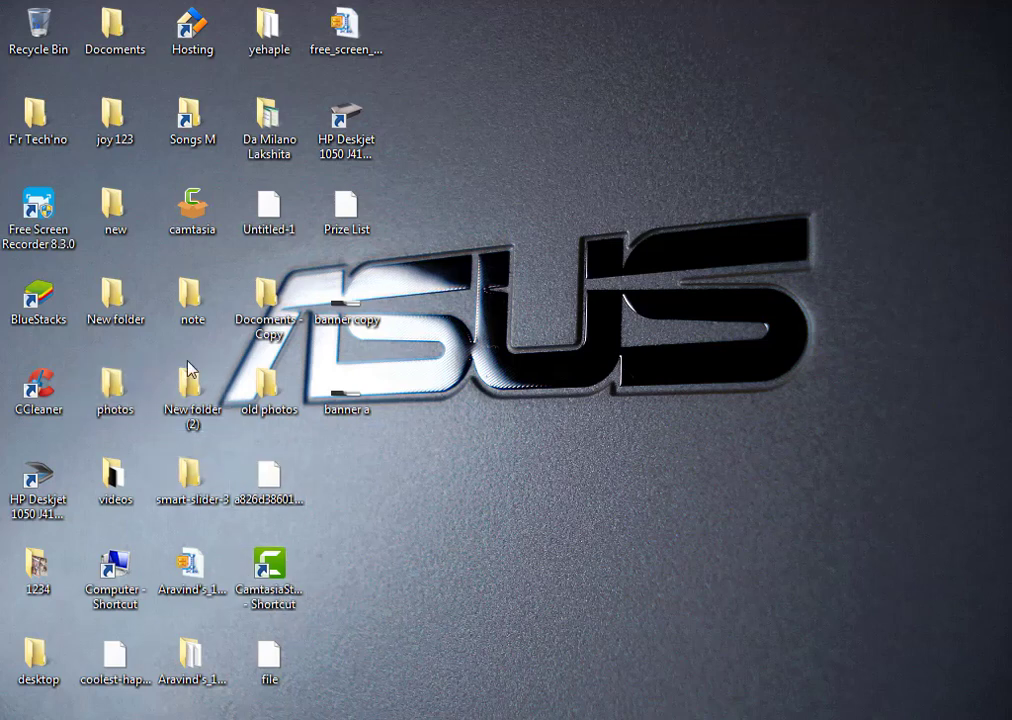
{"action": "double_click", "coordinate": [62, 110]}
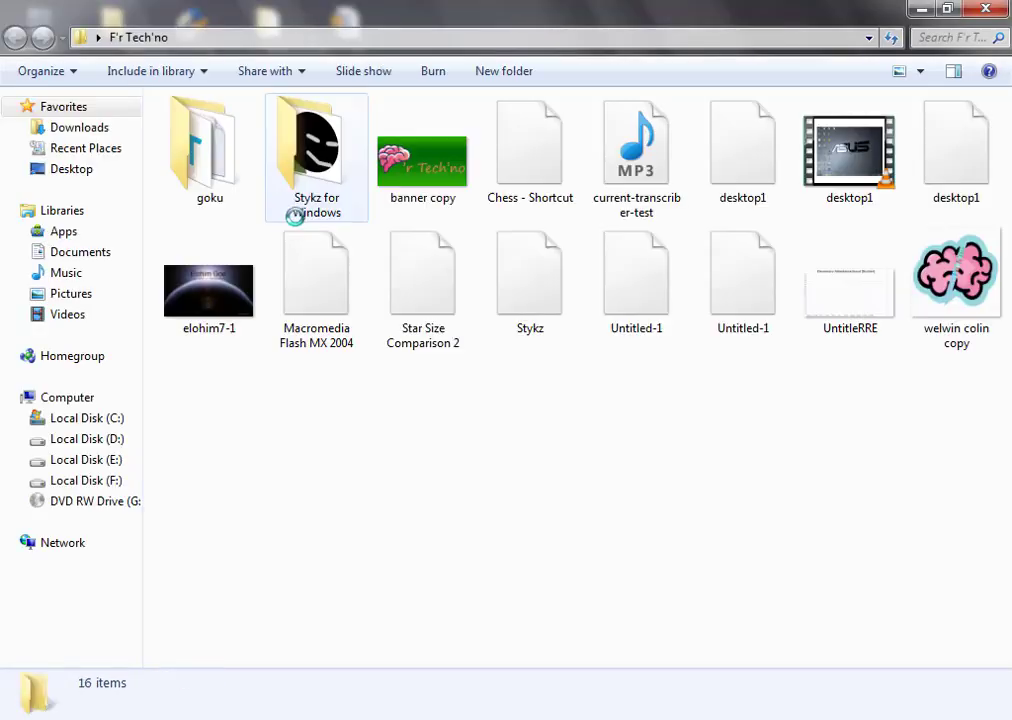
{"action": "double_click", "coordinate": [226, 190]}
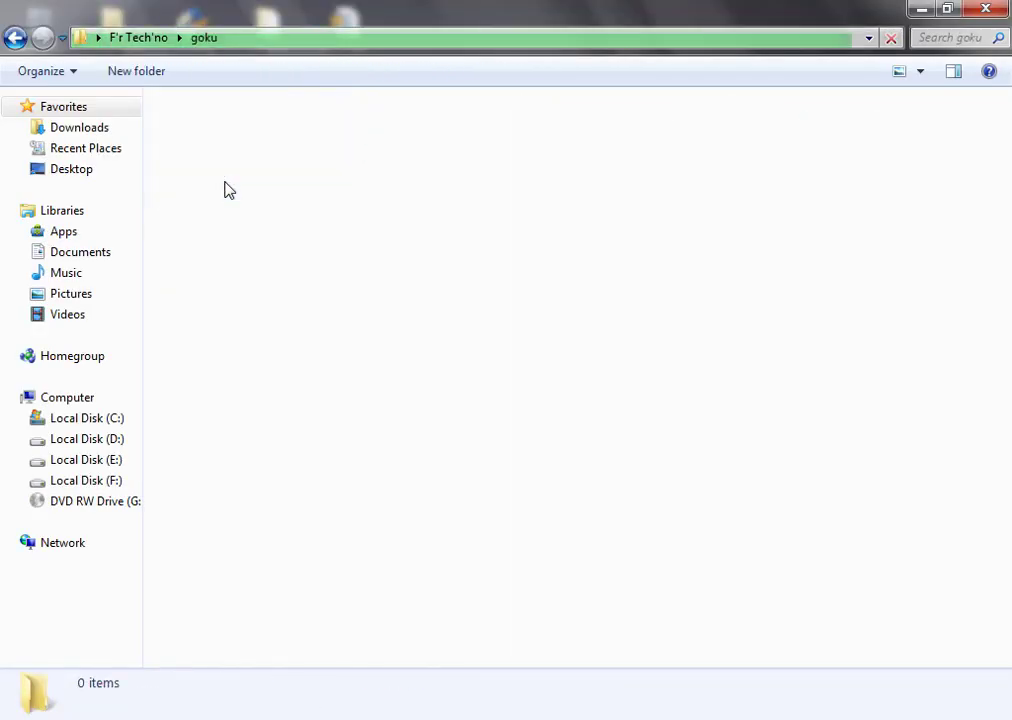
{"action": "double_click", "coordinate": [317, 176]}
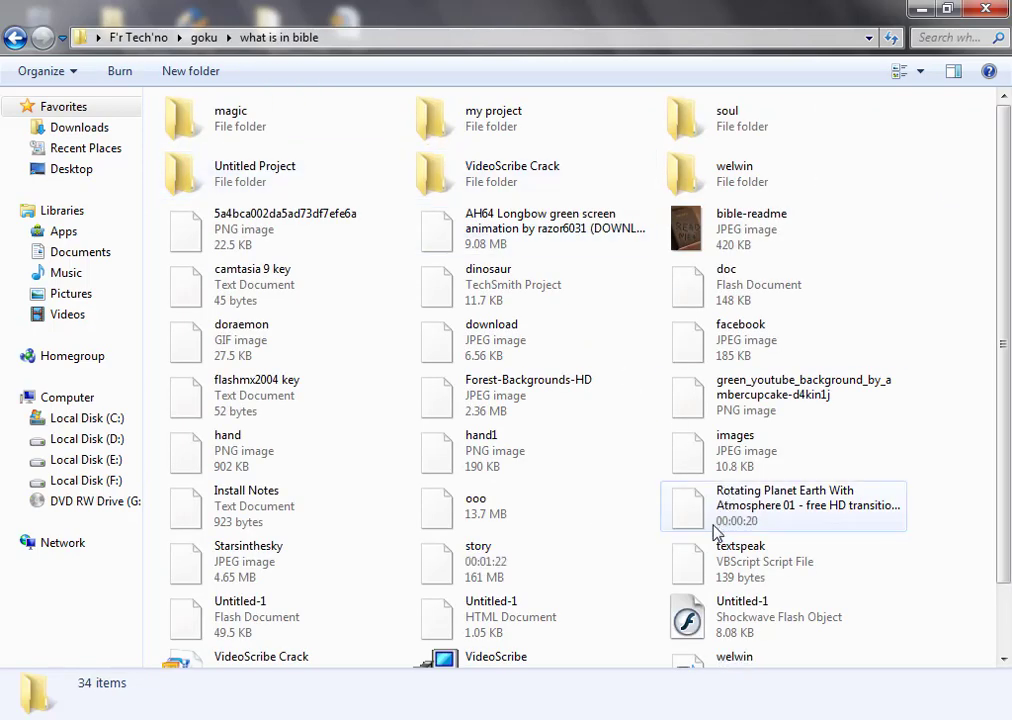
Run the textspeak script and have it speak the text "F'r Tech'no"
{"action": "scroll", "coordinate": [660, 531], "scroll_direction": "down", "scroll_amount": 3}
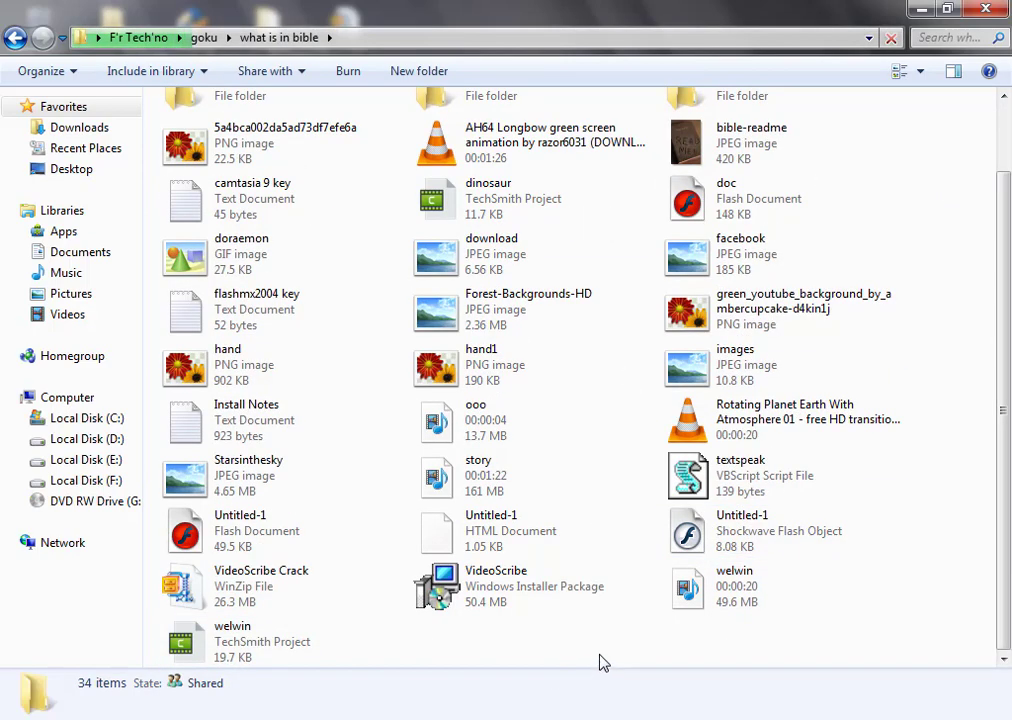
{"action": "scroll", "coordinate": [603, 660], "scroll_direction": "up", "scroll_amount": 2}
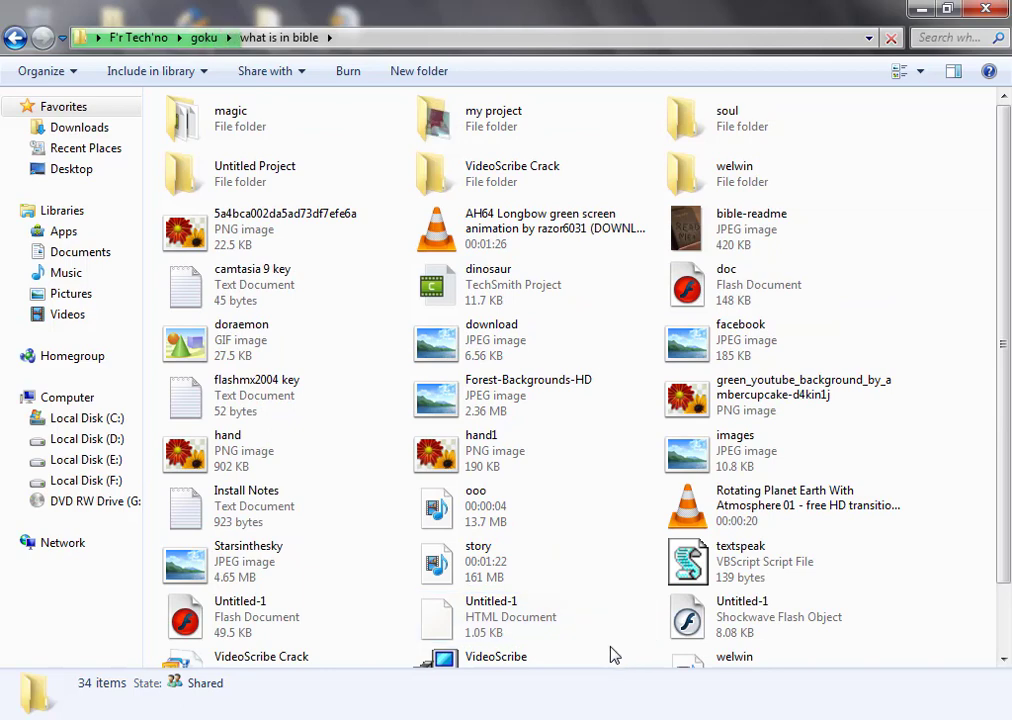
{"action": "scroll", "coordinate": [610, 655], "scroll_direction": "down", "scroll_amount": 2}
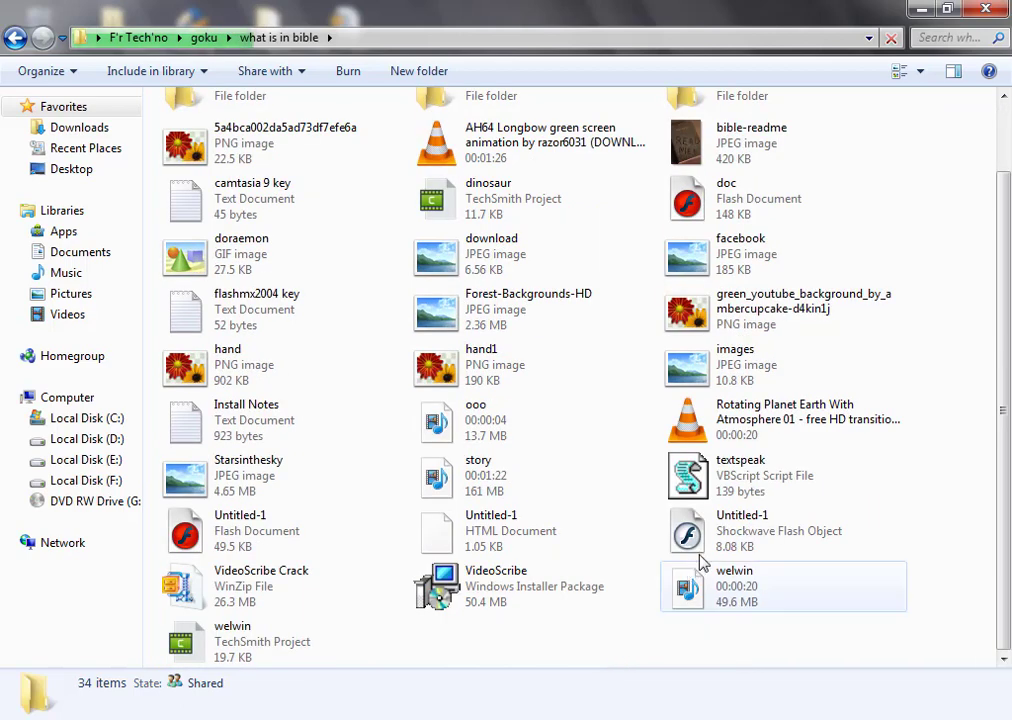
{"action": "left_click", "coordinate": [757, 494]}
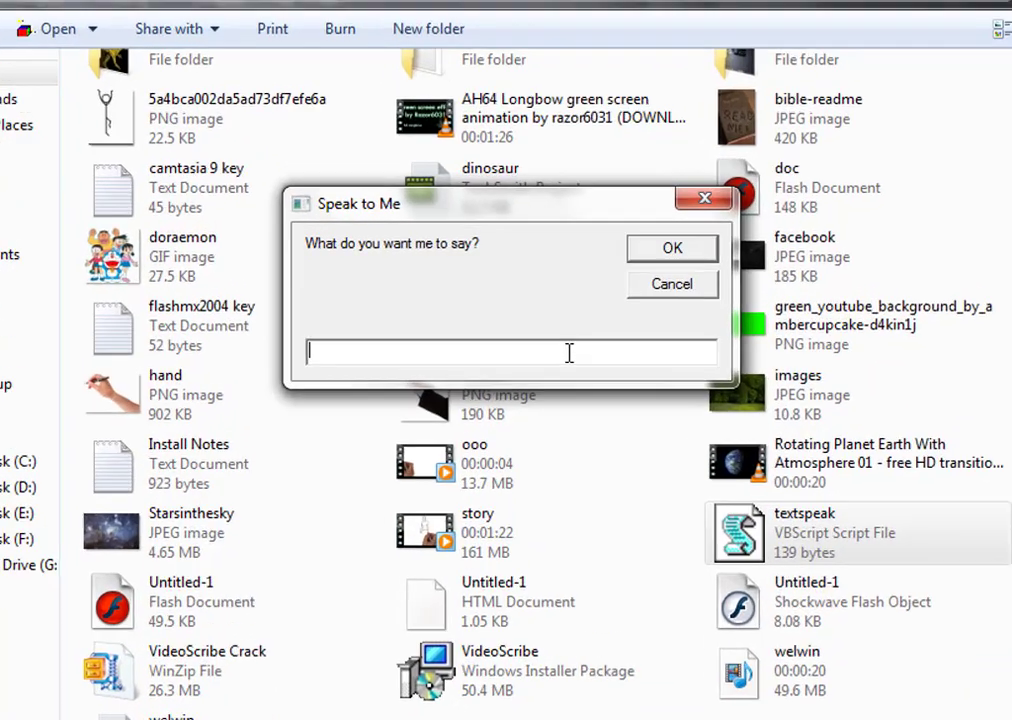
{"action": "type", "text": "F'r Tech'n"}
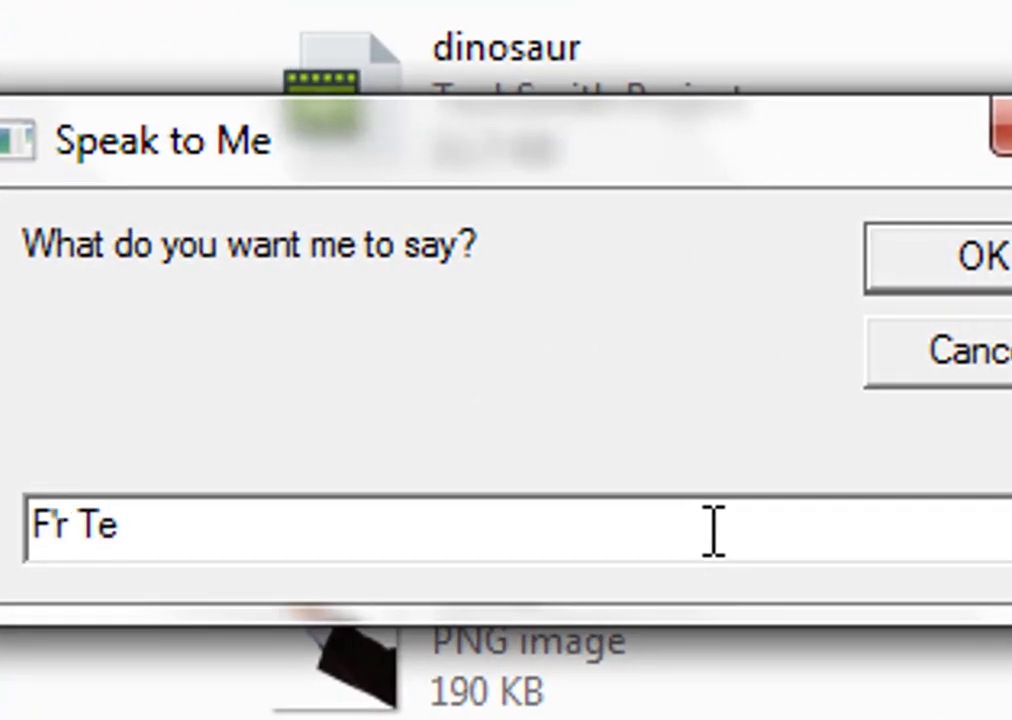
{"action": "type", "text": "o"}
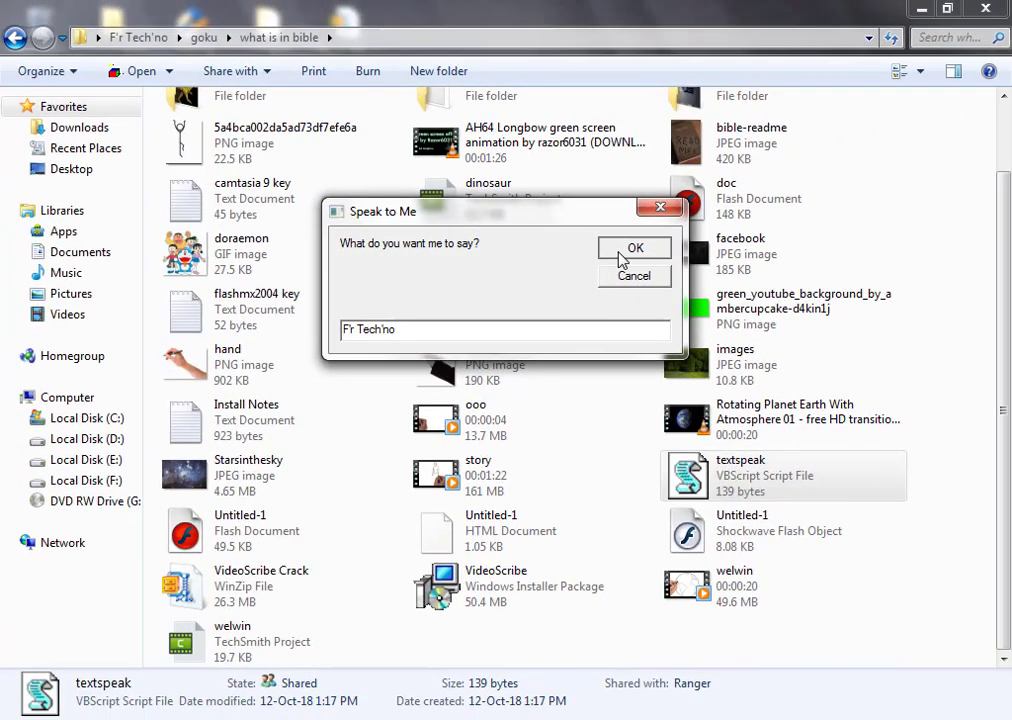
{"action": "left_click", "coordinate": [975, 256]}
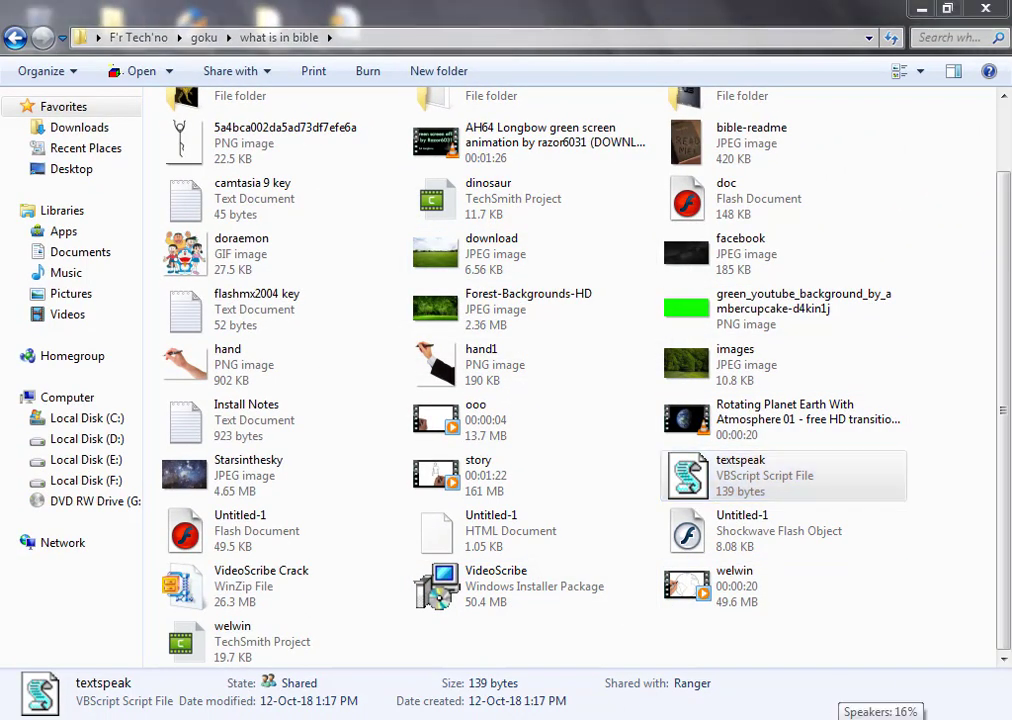
Raise the speaker volume to about half and rerun textspeak to speak "hello my name is Fir tech'no"
{"action": "left_click", "coordinate": [829, 716]}
{"action": "left_click_drag", "start_coordinate": [826, 582], "coordinate": [837, 557]}
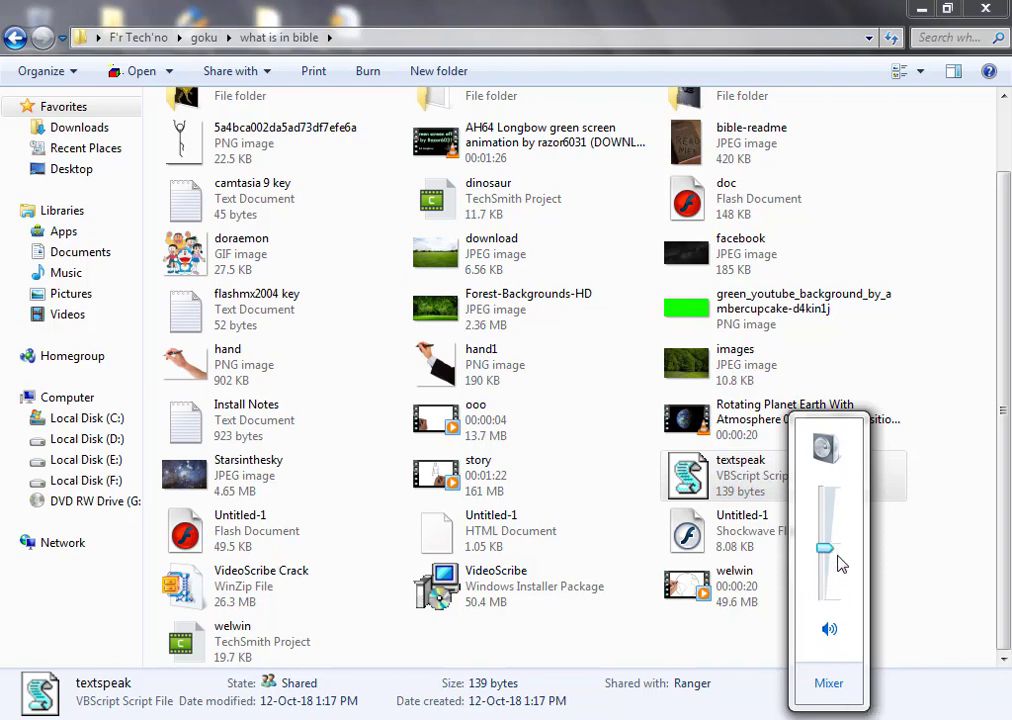
{"action": "left_click", "coordinate": [741, 494]}
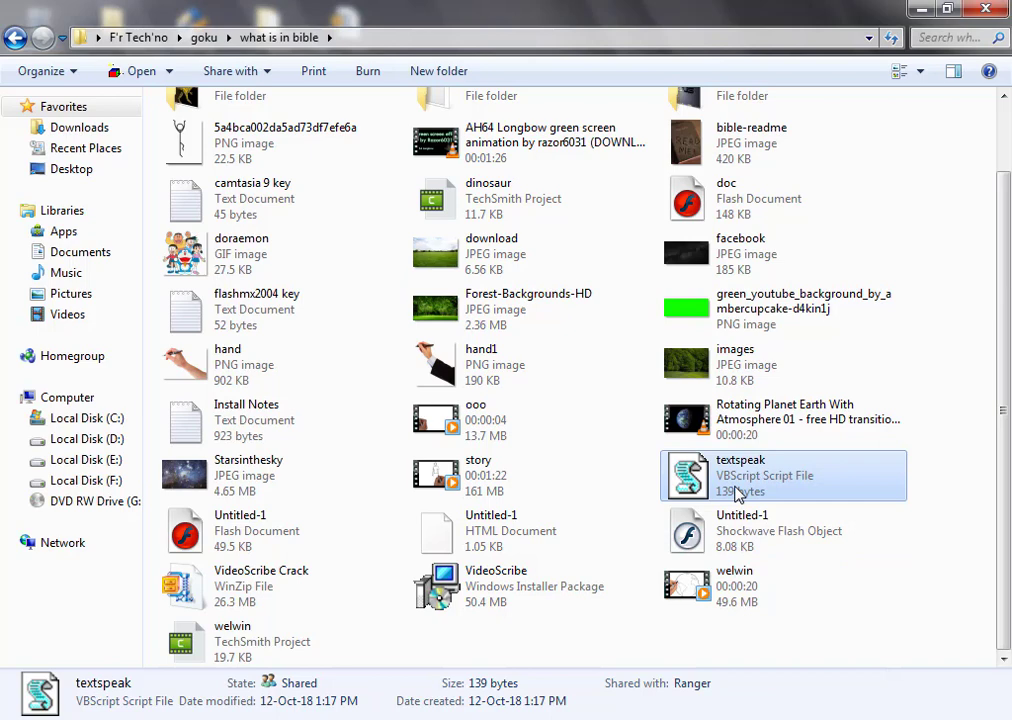
{"action": "double_click", "coordinate": [738, 494]}
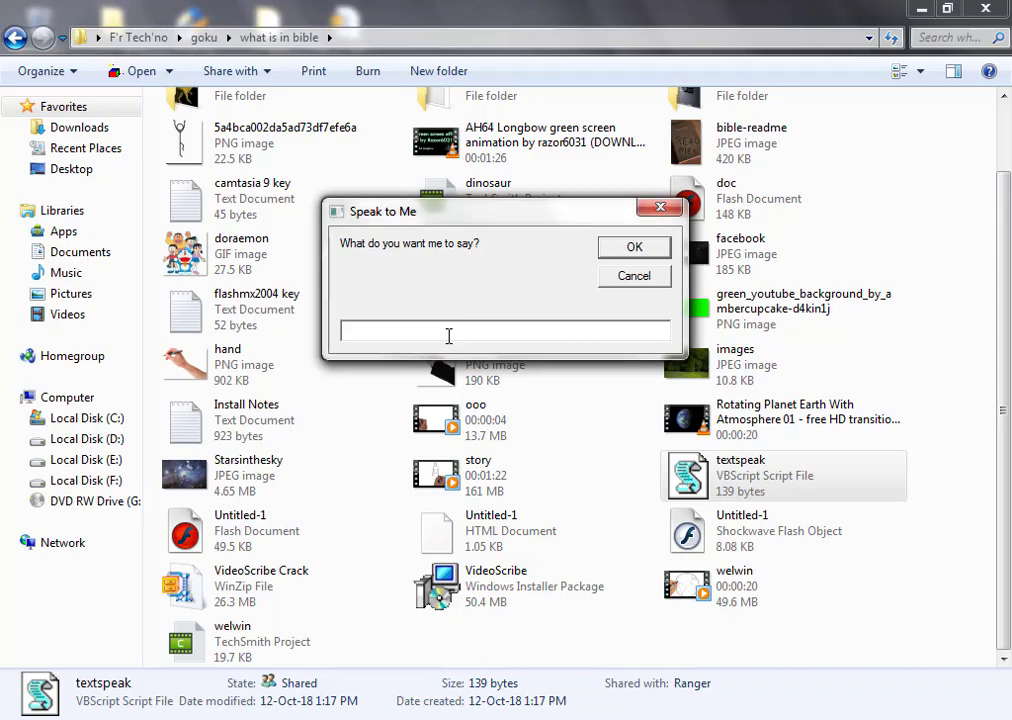
{"action": "type", "text": "hello my name is Fir tech"}
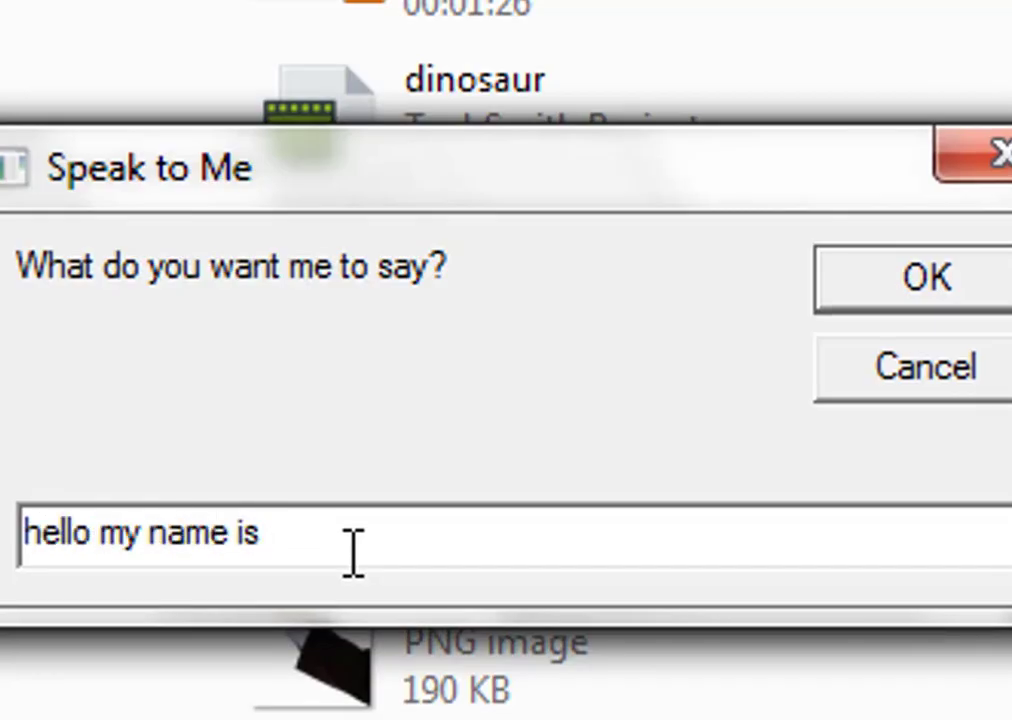
{"action": "type", "text": "'no"}
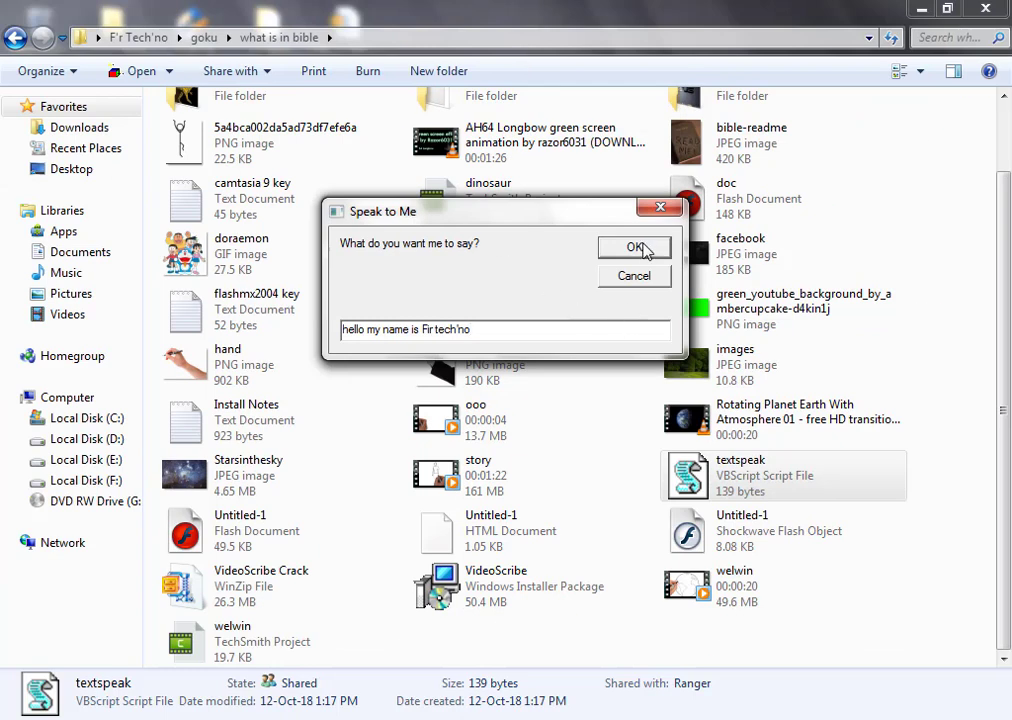
{"action": "left_click", "coordinate": [927, 278]}
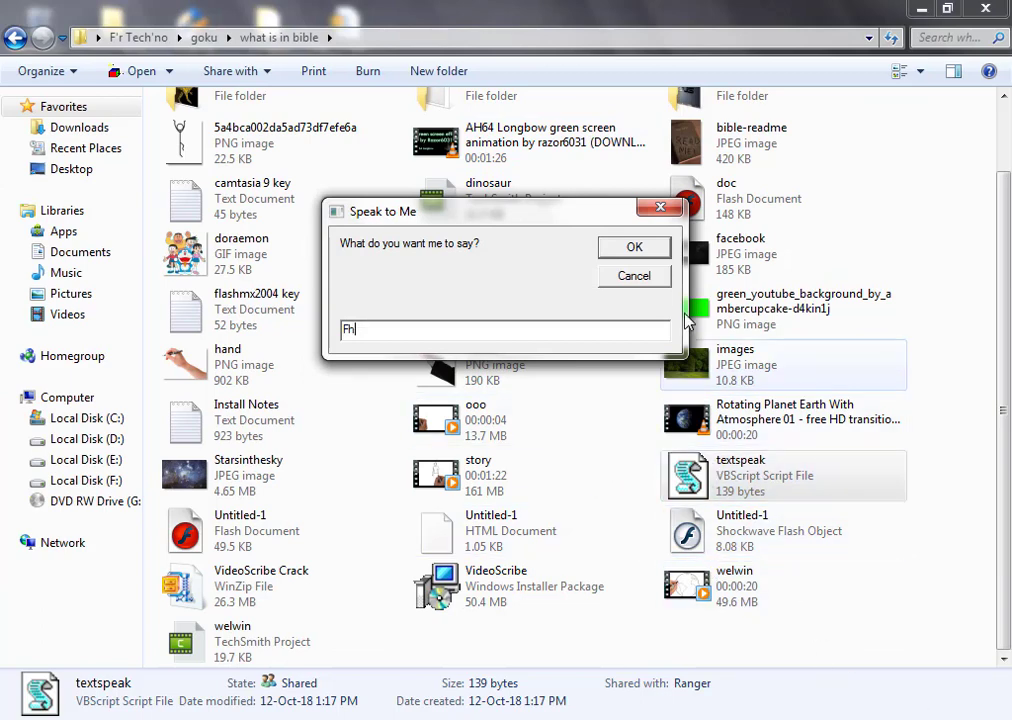
Close the Speak to Me prompt, the Windows color scheme dialog and the "what is in bible" folder window
{"action": "left_click", "coordinate": [660, 208]}
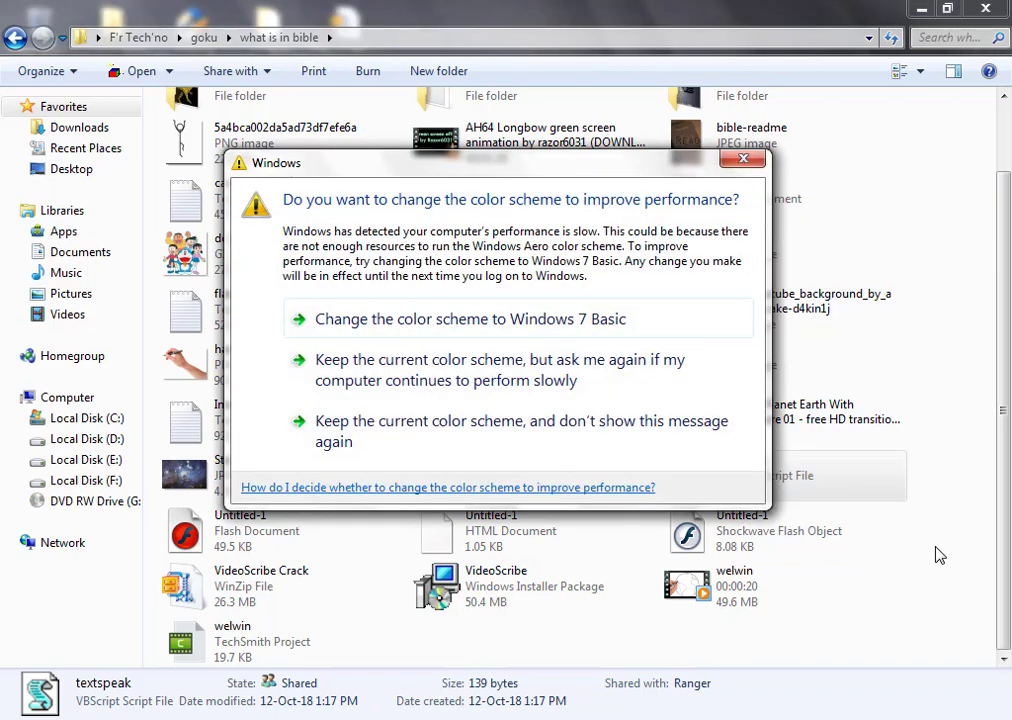
{"action": "left_click", "coordinate": [743, 158]}
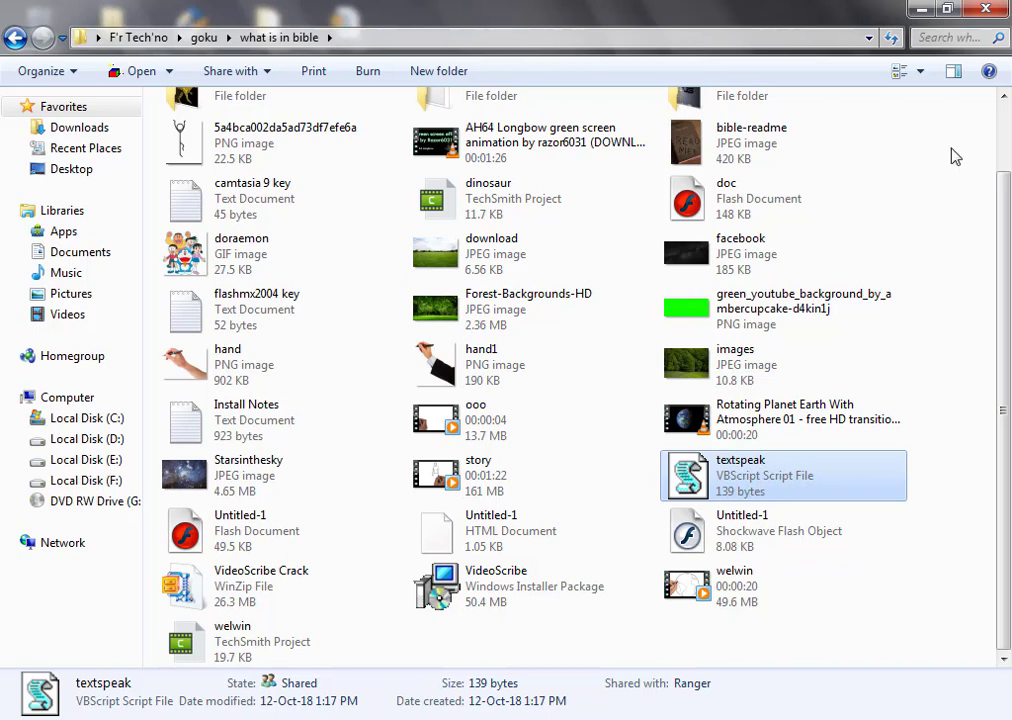
{"action": "left_click", "coordinate": [1006, 10]}
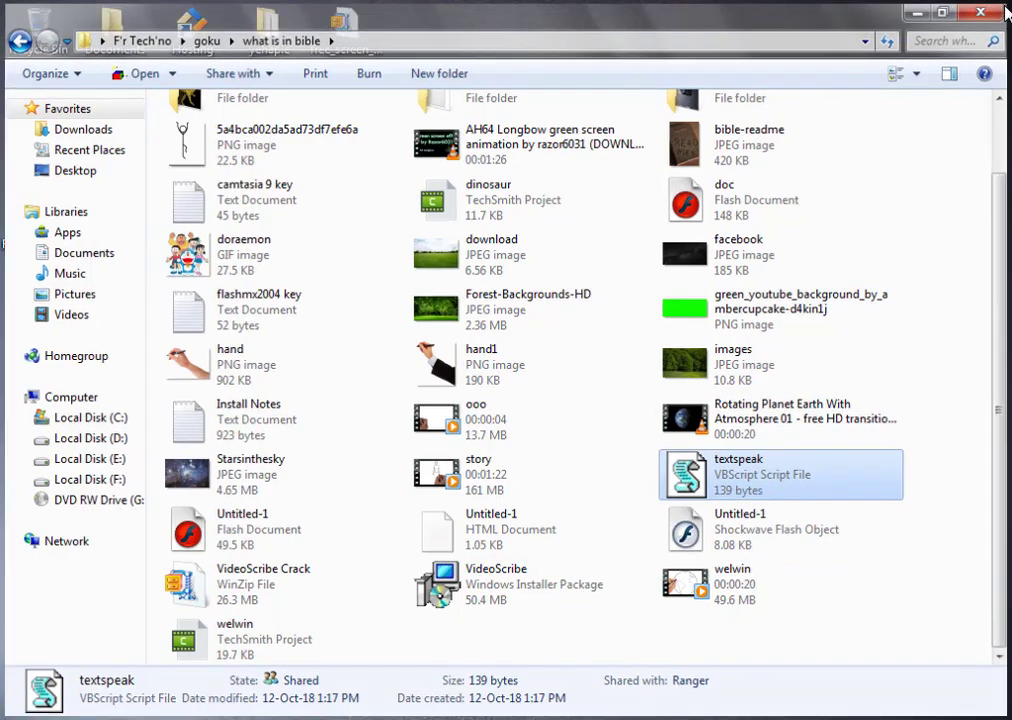